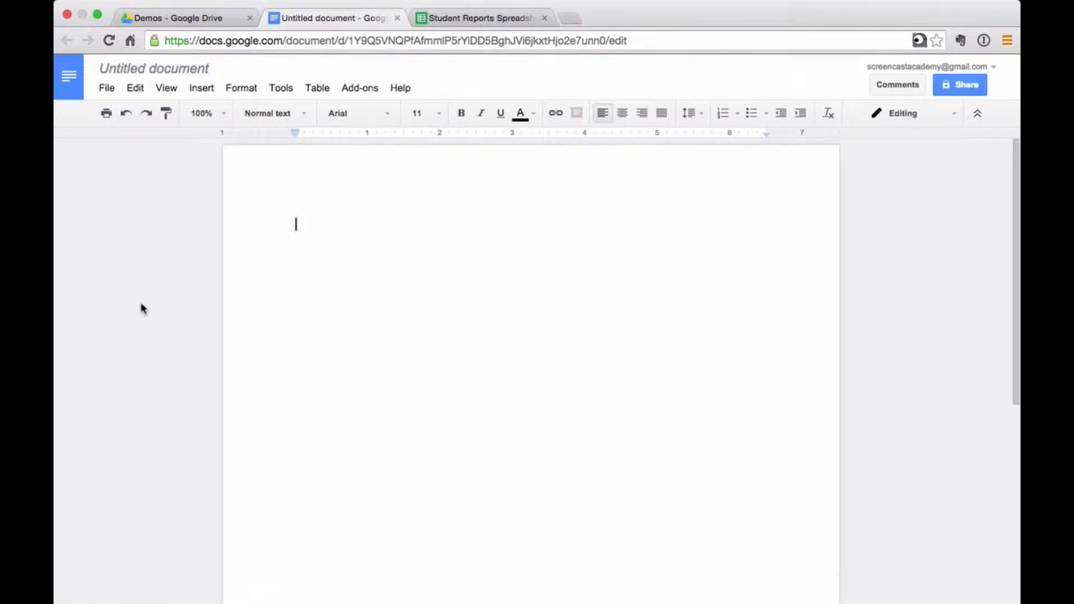
Rename the untitled document as Mail Merge Example.
left_click(141, 71)
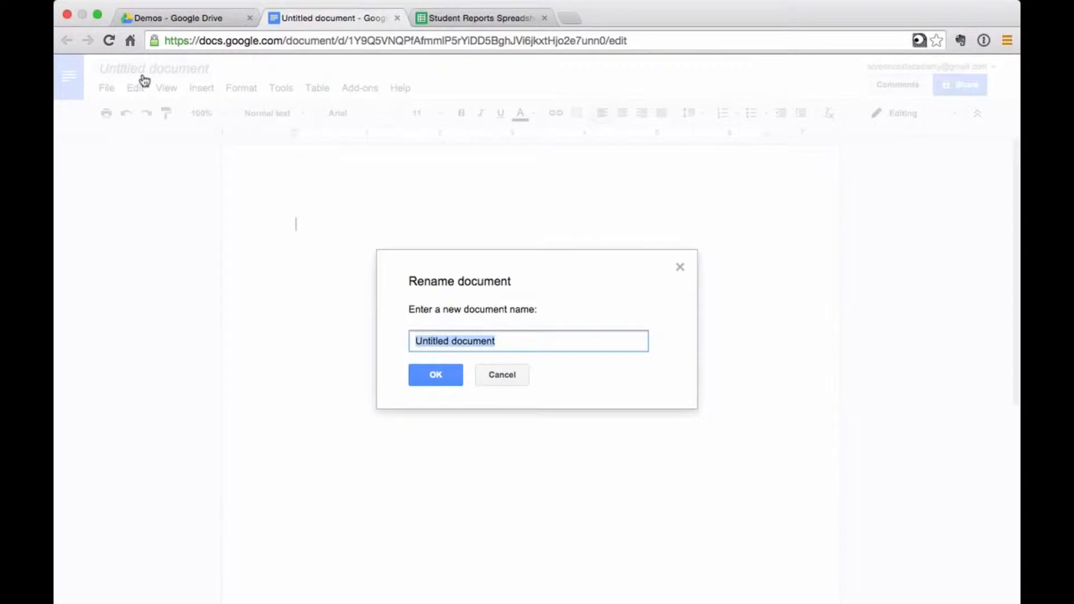
type("Mail ")
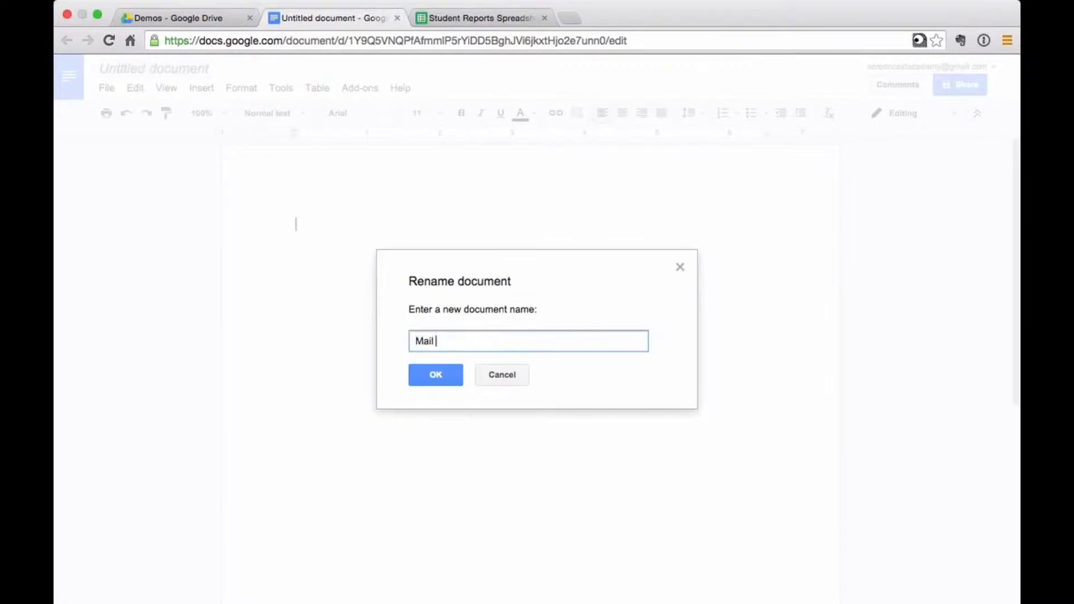
type("Merge Example")
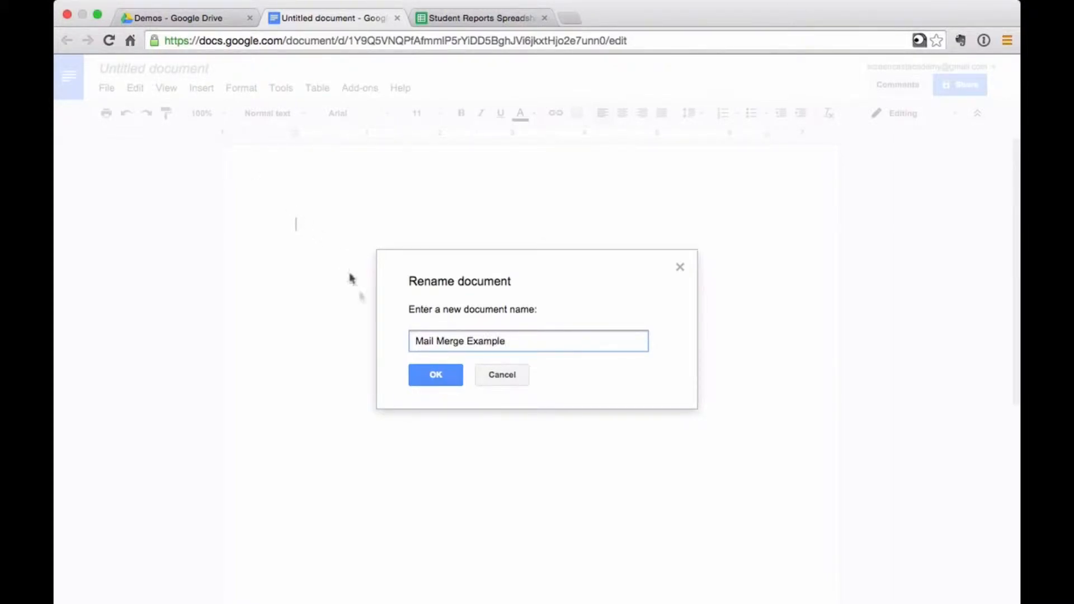
left_click(429, 376)
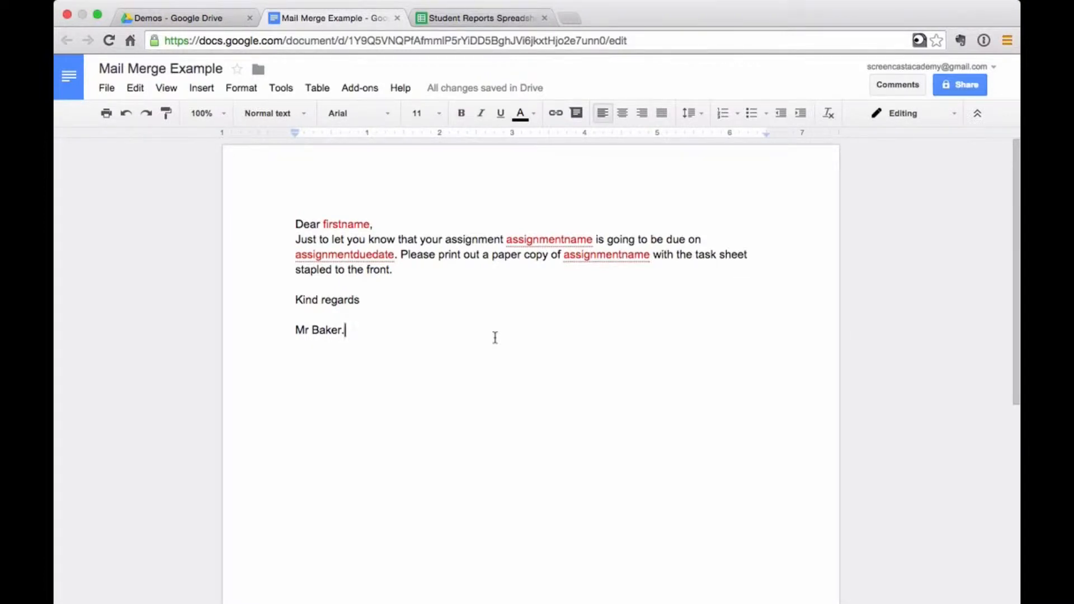
Search the add-ons for "merge", install Merge by MailChimp in the Mail Merge Example document and accept its permission request.
left_click(495, 17)
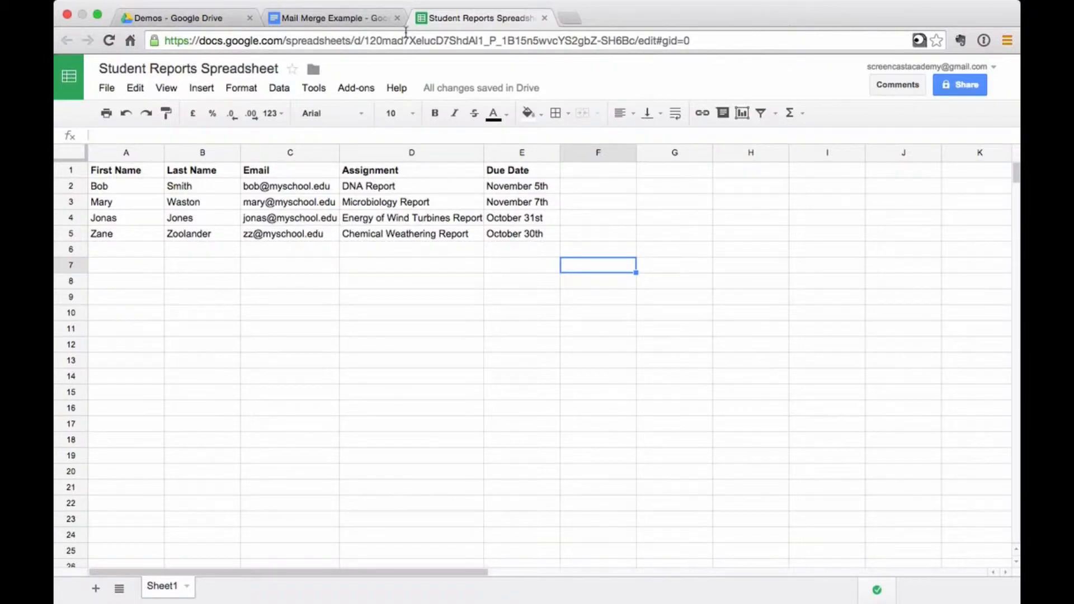
left_click(355, 19)
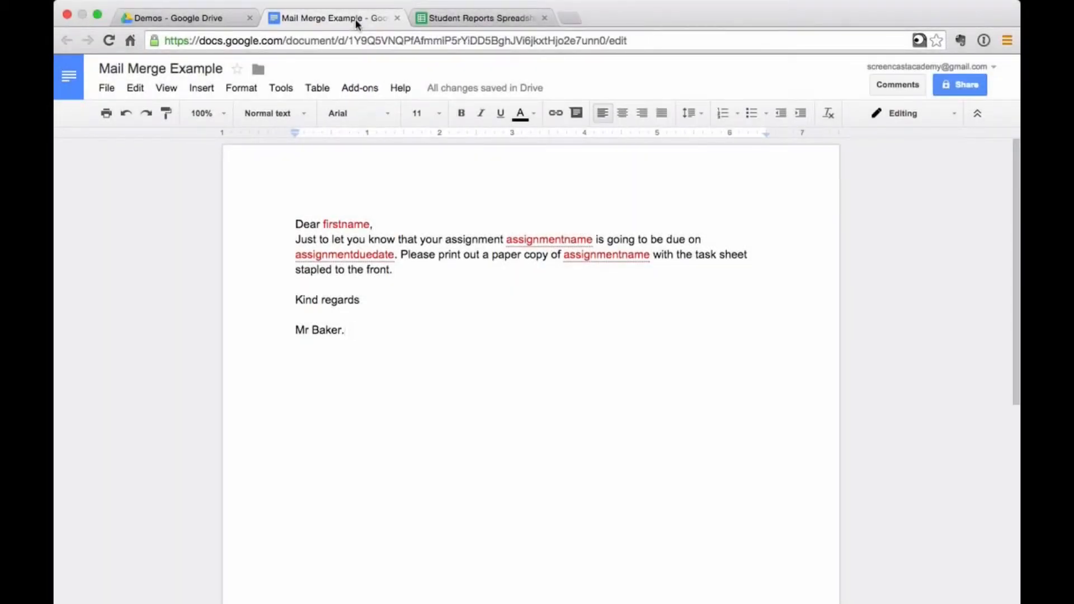
left_click(361, 88)
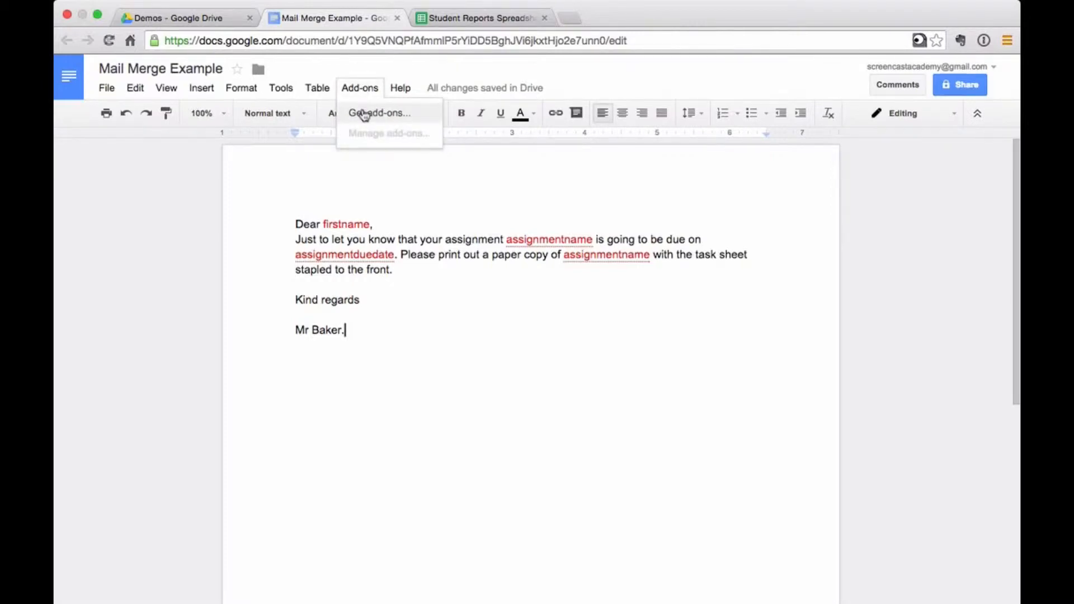
left_click(361, 110)
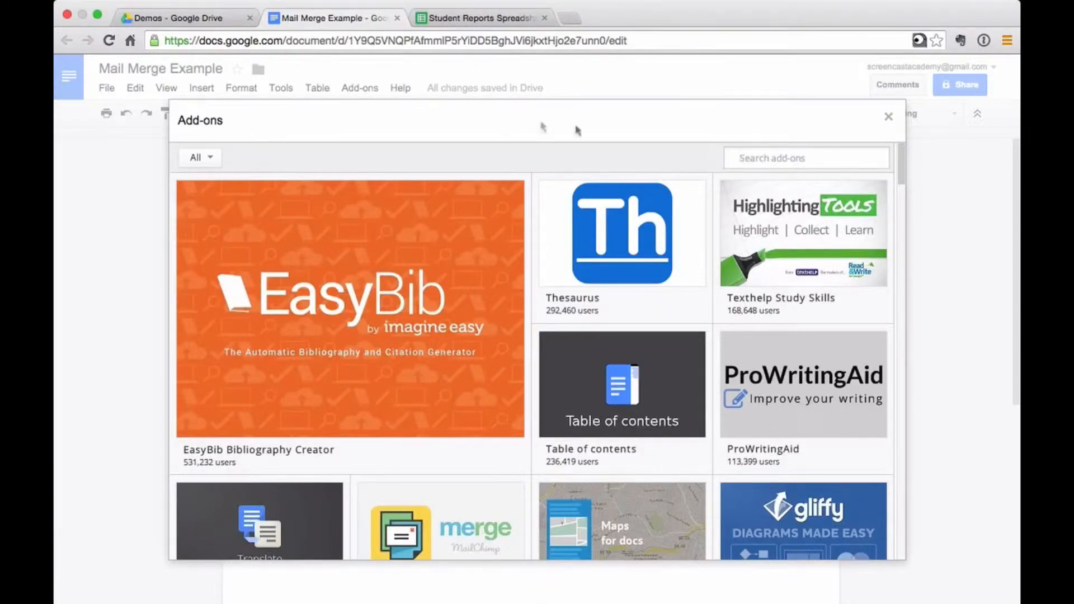
type("merge")
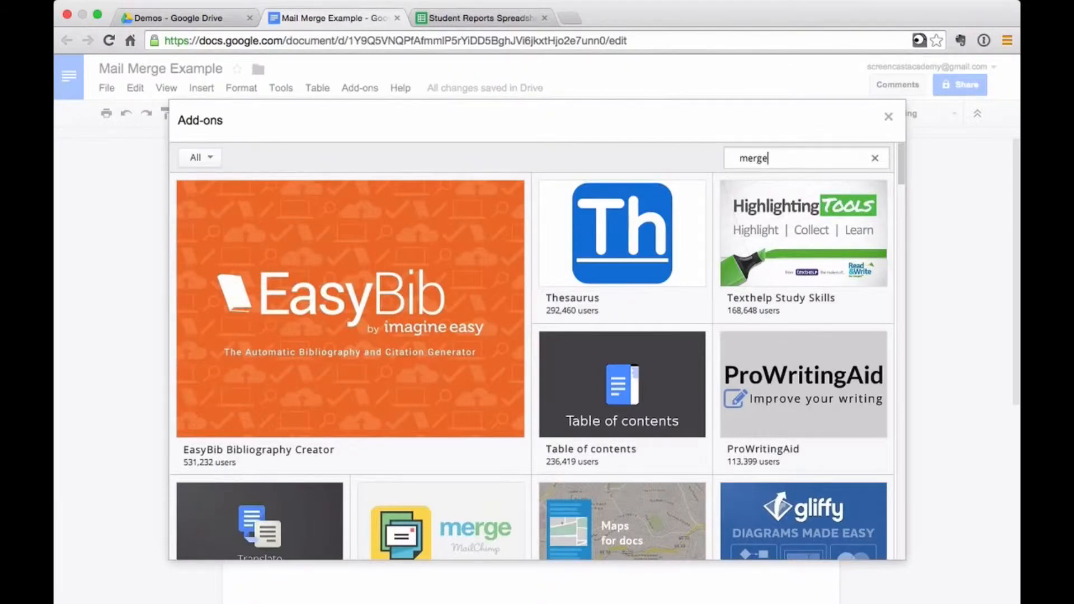
key("Return")
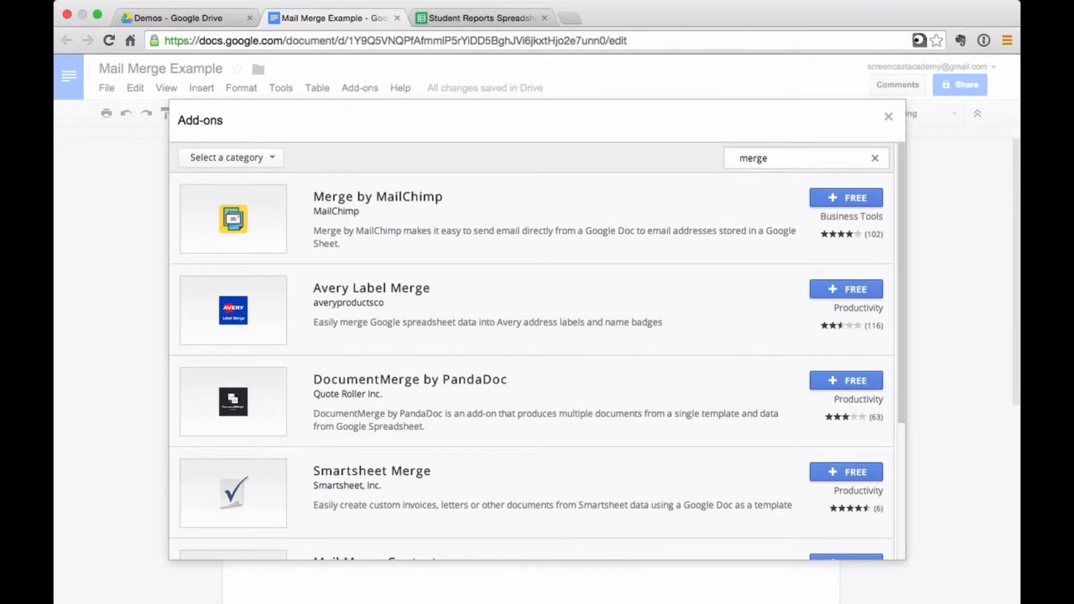
left_click(848, 199)
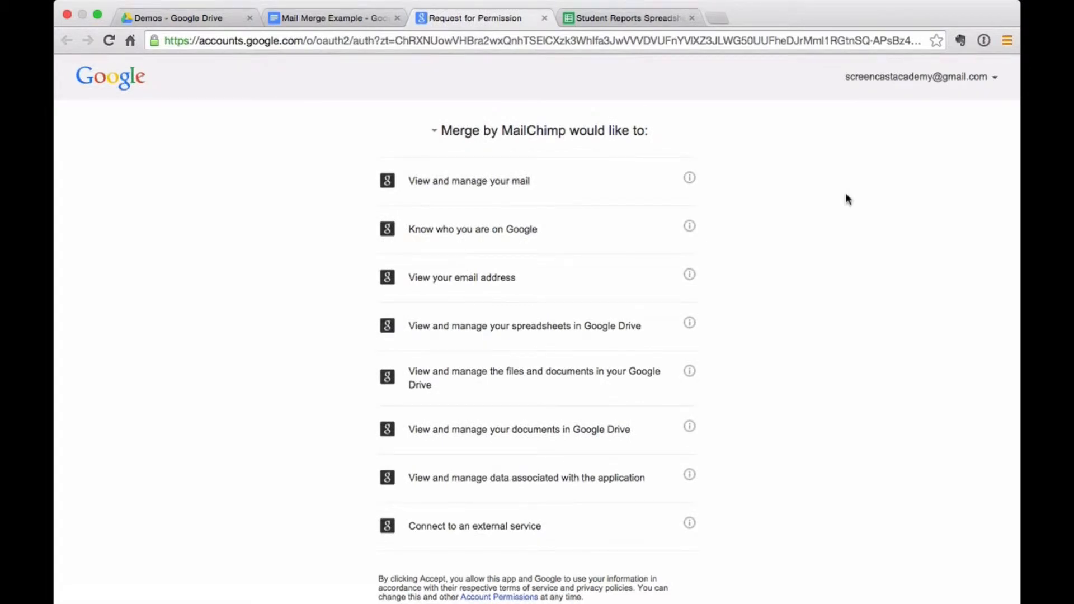
scroll(846, 196, "down", 5)
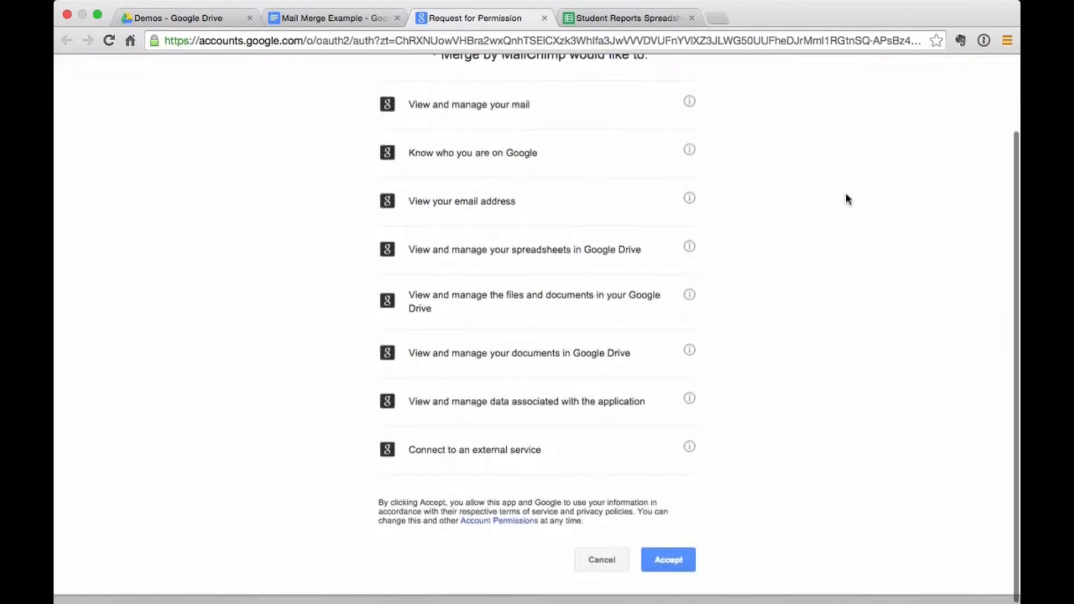
left_click(674, 570)
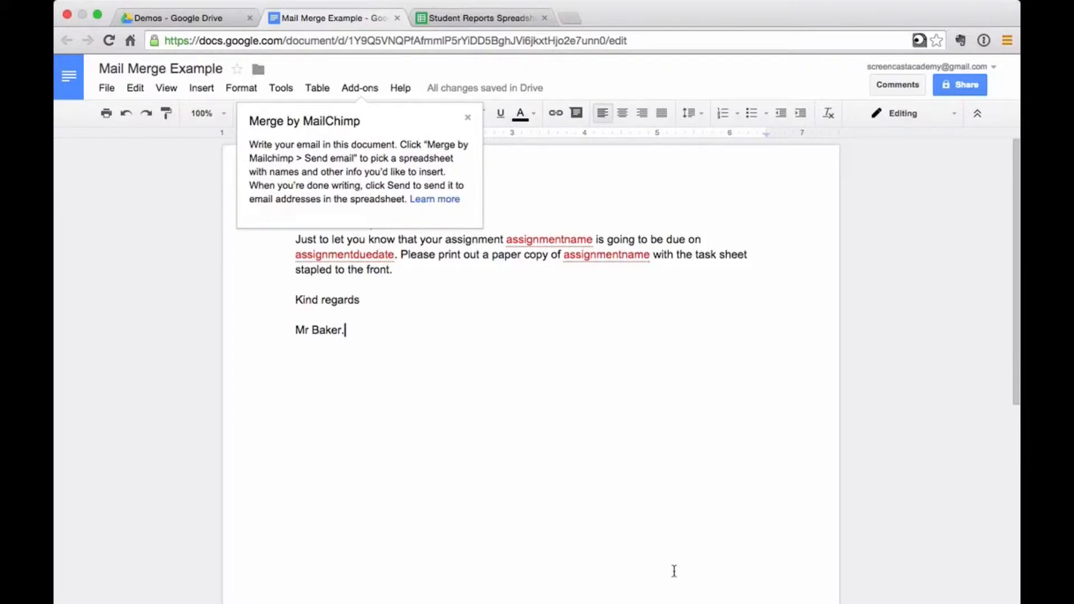
left_click(468, 118)
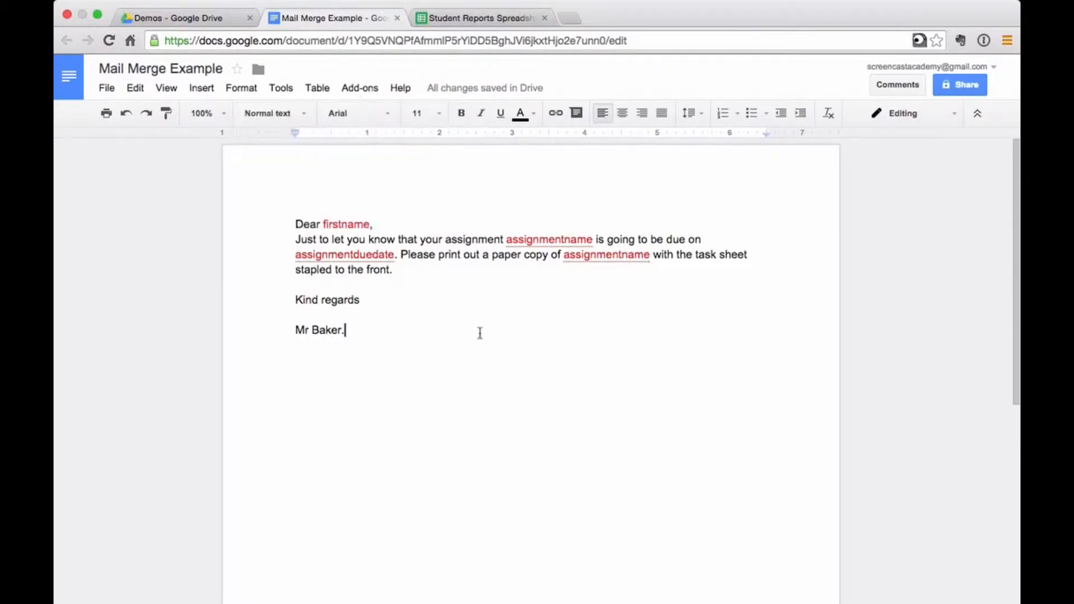
Start a Merge by MailChimp email and choose the Student Reports Spreadsheet as its data source.
left_click(362, 89)
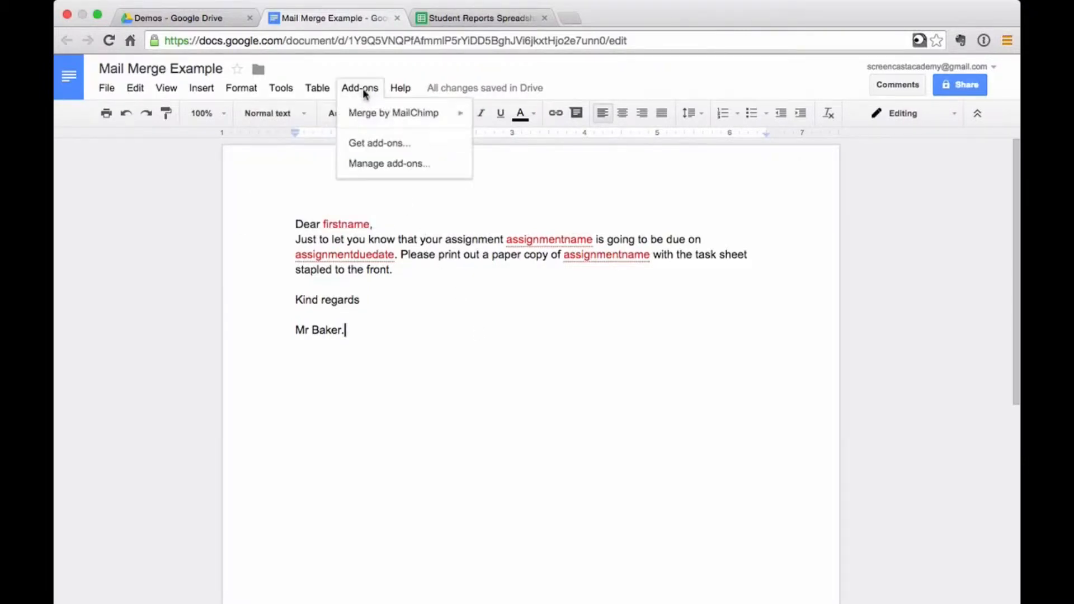
mouse_move(364, 114)
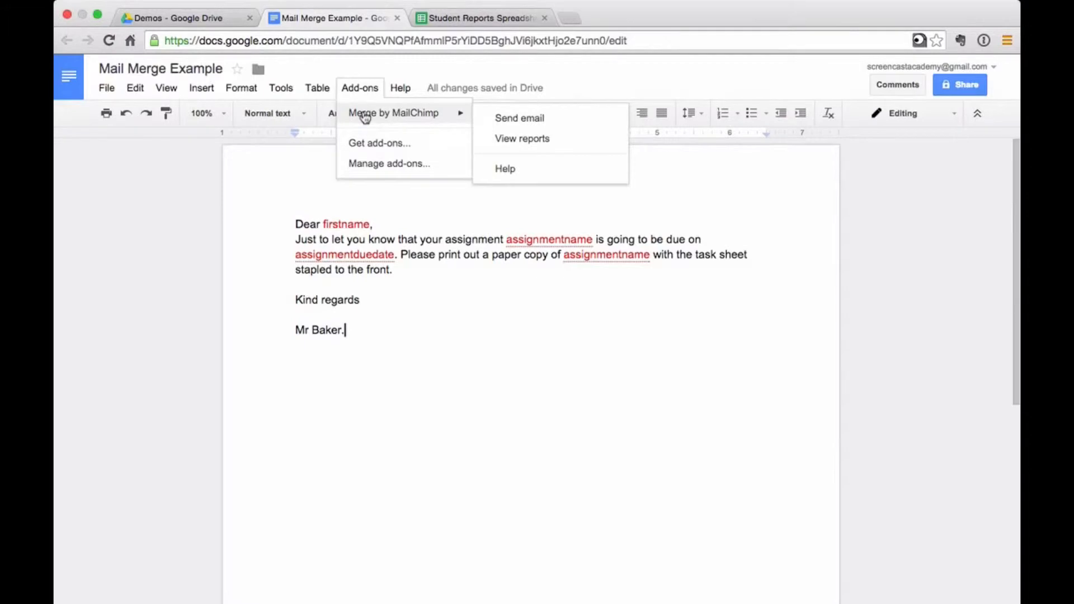
left_click(501, 118)
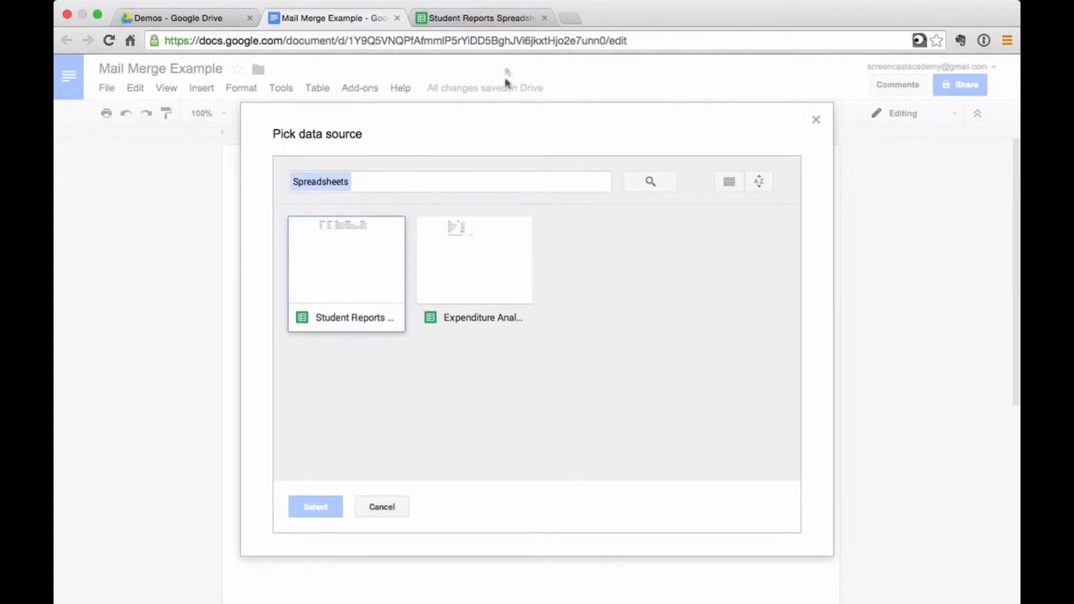
left_click(509, 18)
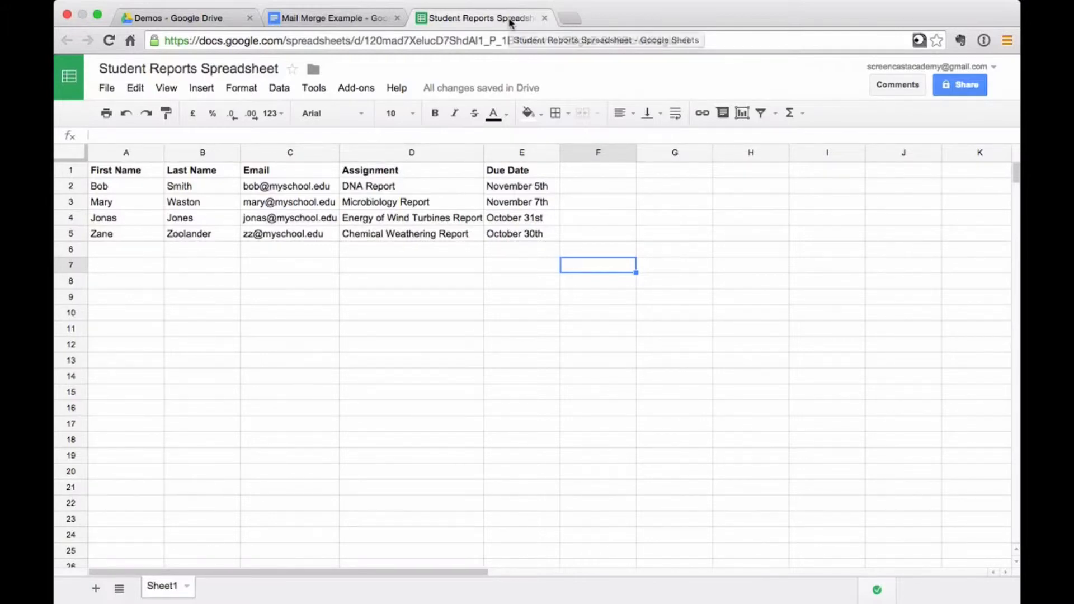
left_click(351, 19)
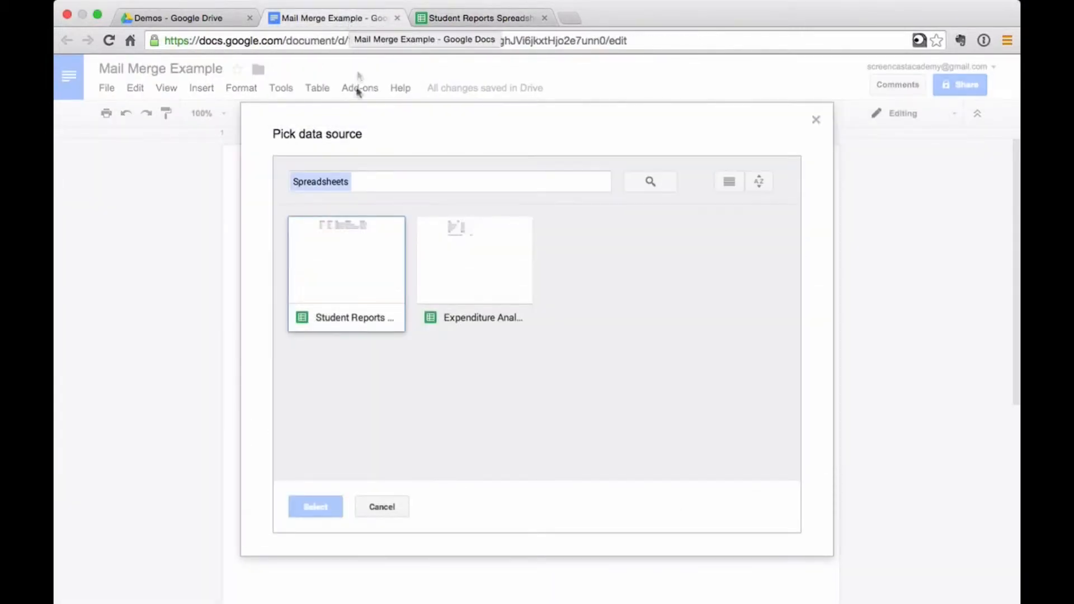
left_click(353, 258)
left_click(313, 509)
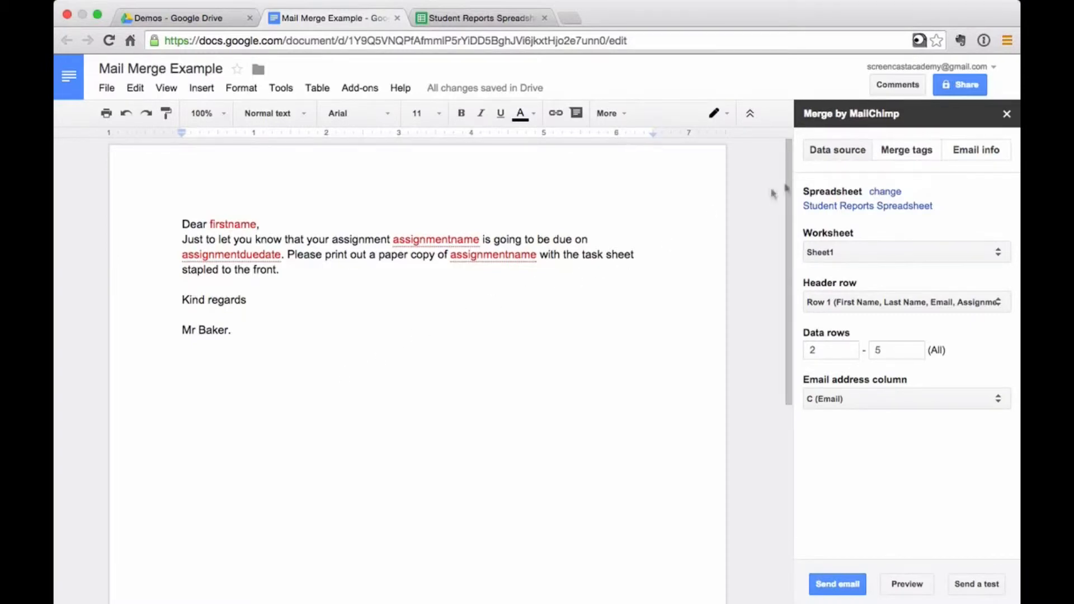
Replace the firstname placeholder in the greeting with the First Name merge tag.
left_click(902, 158)
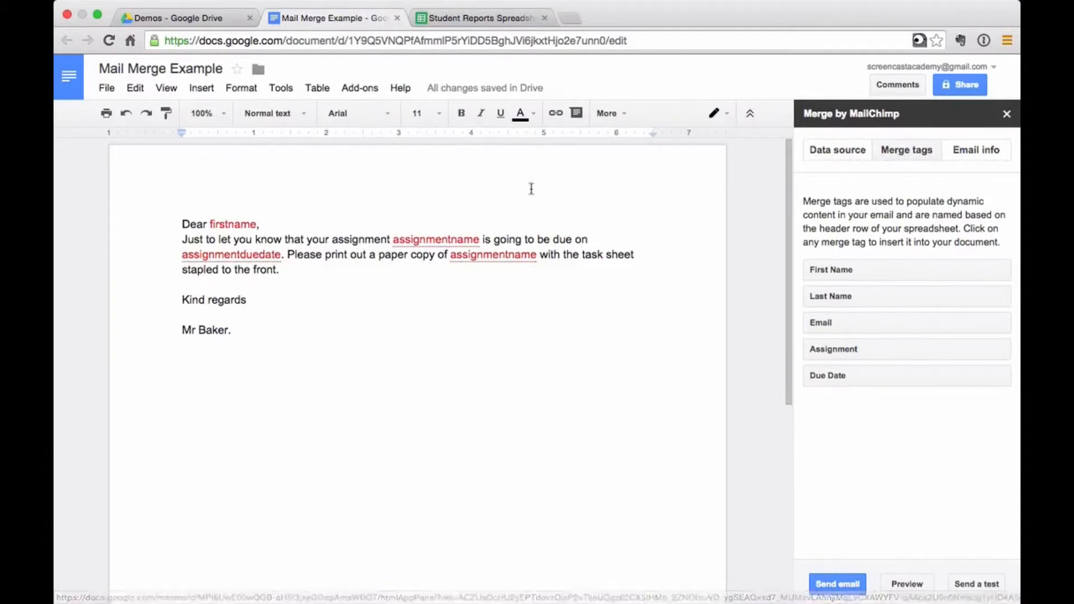
double_click(229, 225)
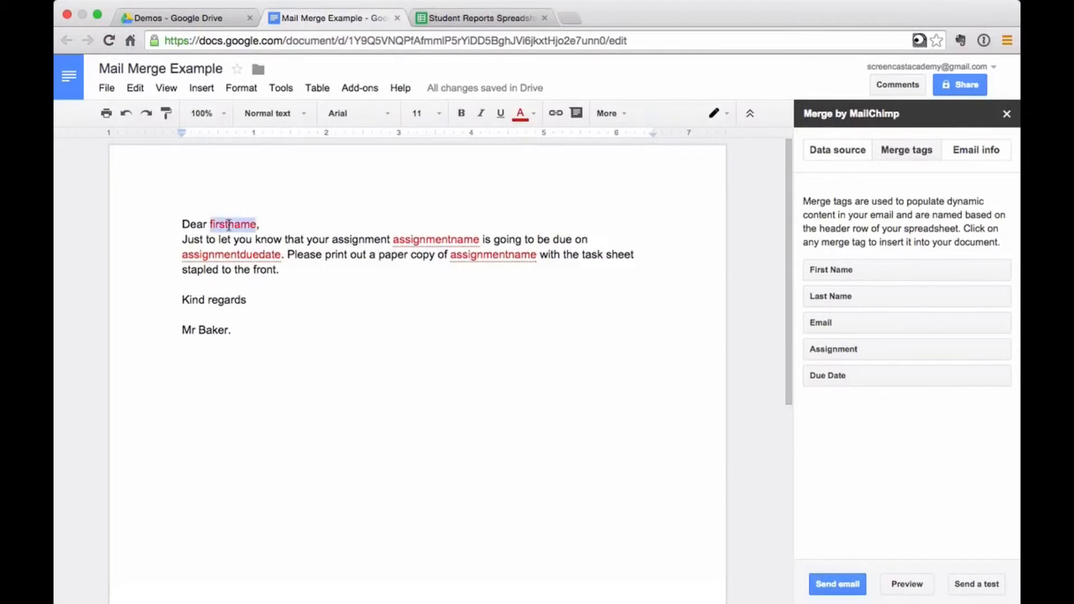
left_click(836, 280)
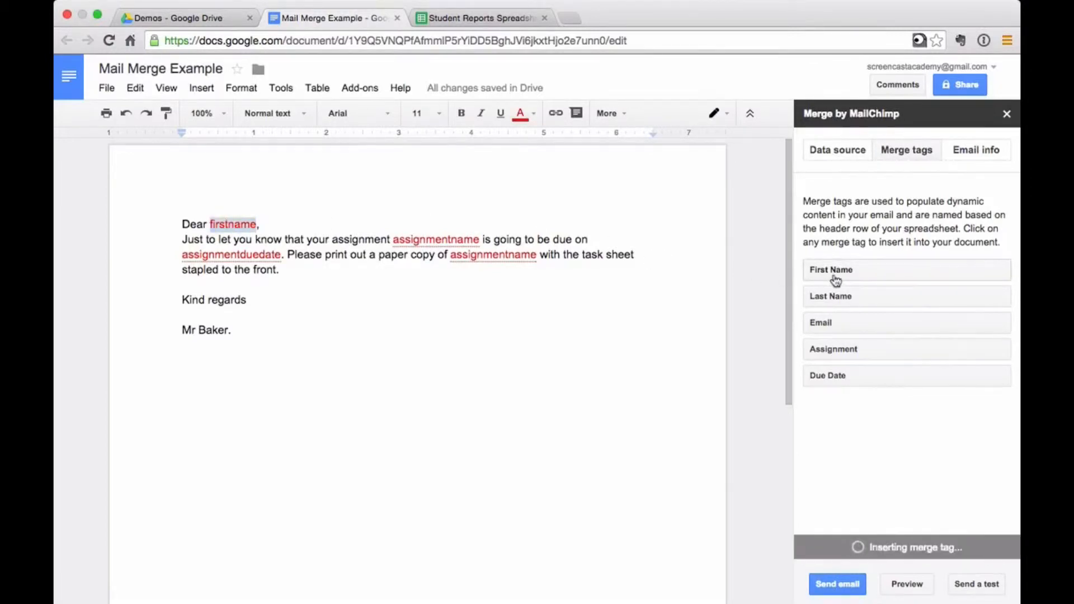
type(",")
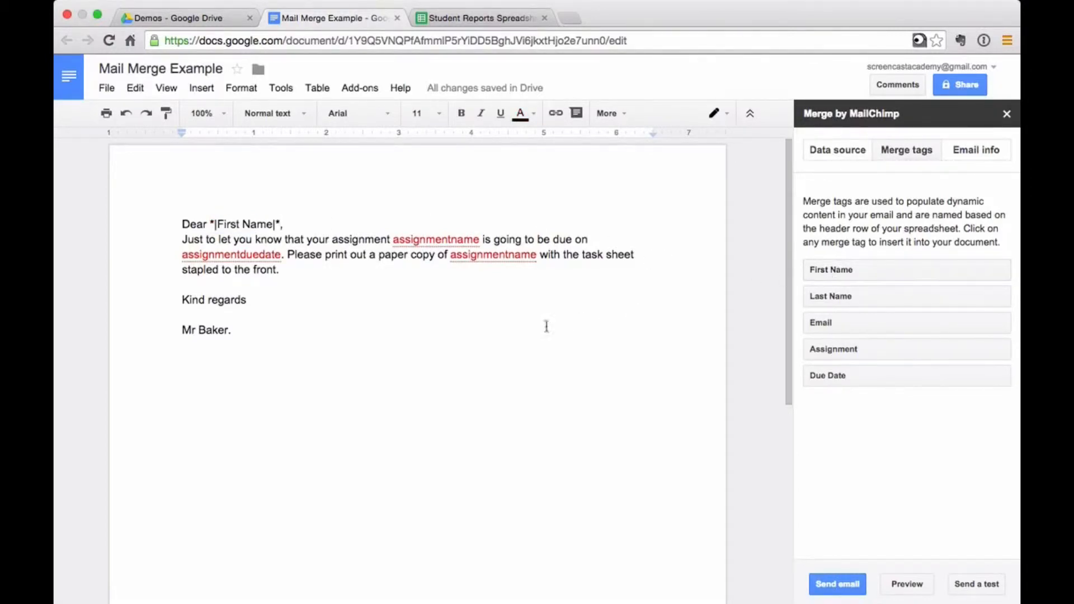
Replace both assignmentname placeholders with the Assignment merge tag and assignmentduedate with the Due Date merge tag.
double_click(457, 242)
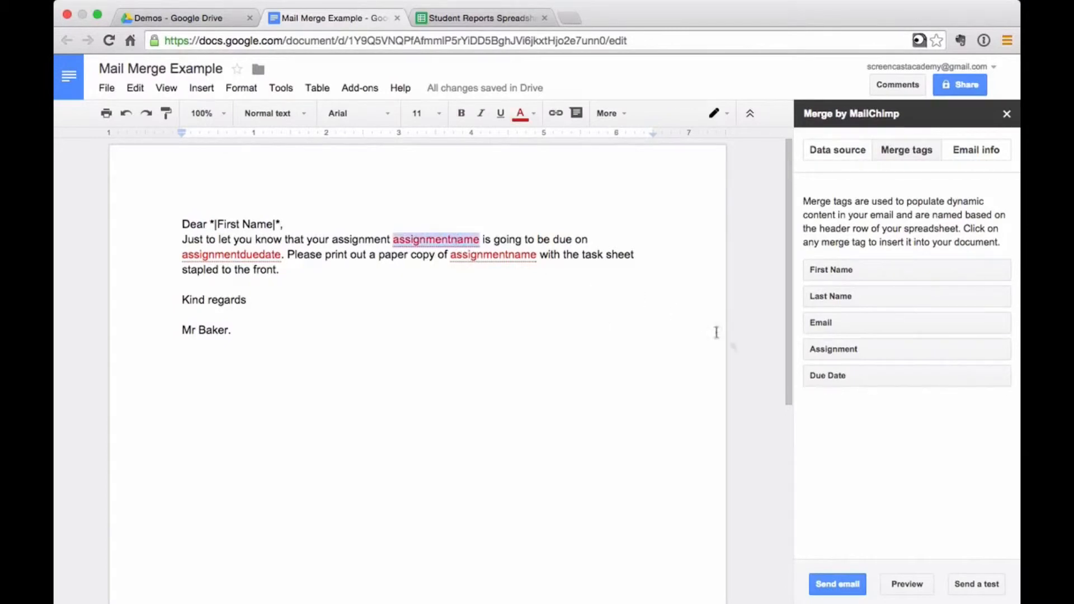
left_click(831, 352)
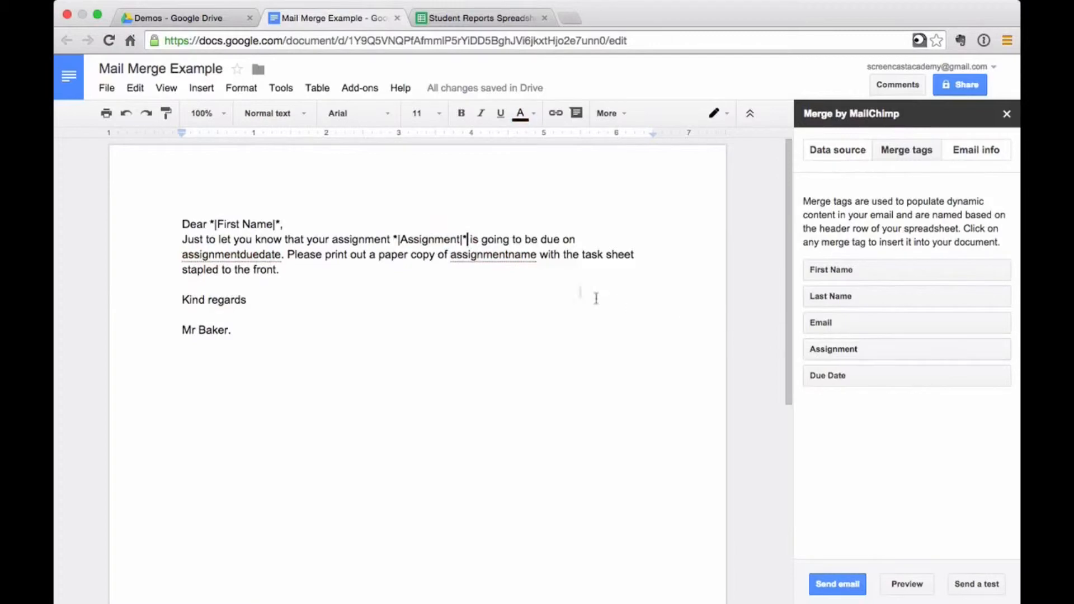
double_click(494, 255)
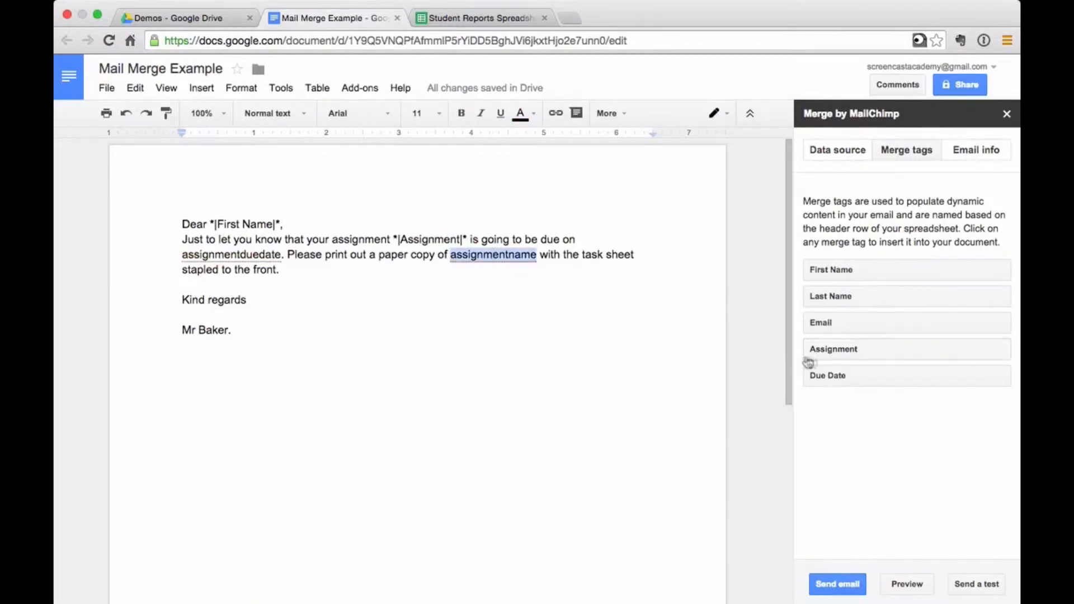
left_click(829, 352)
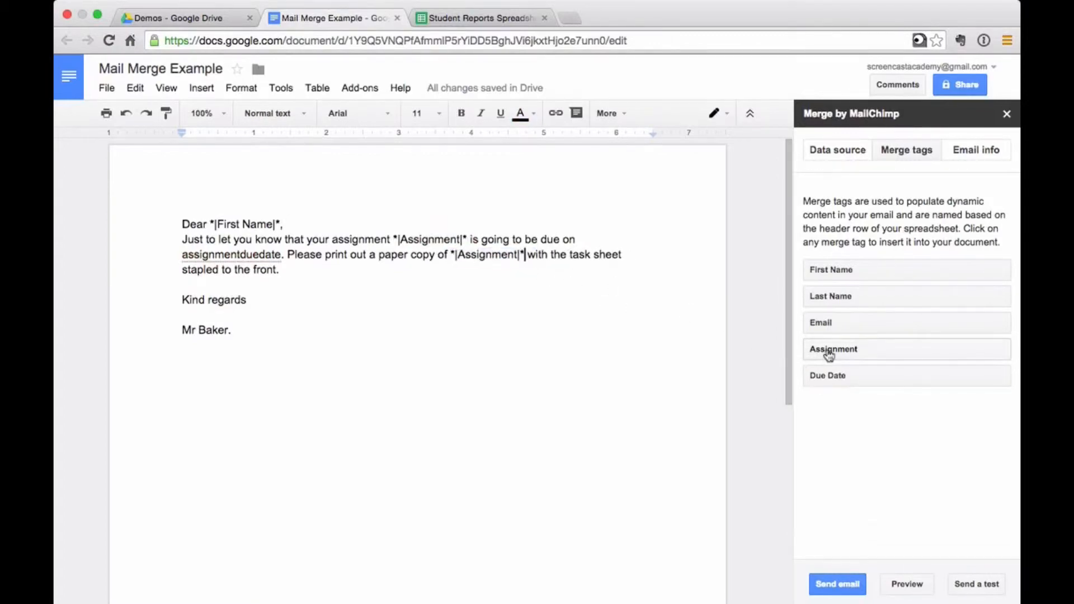
double_click(233, 257)
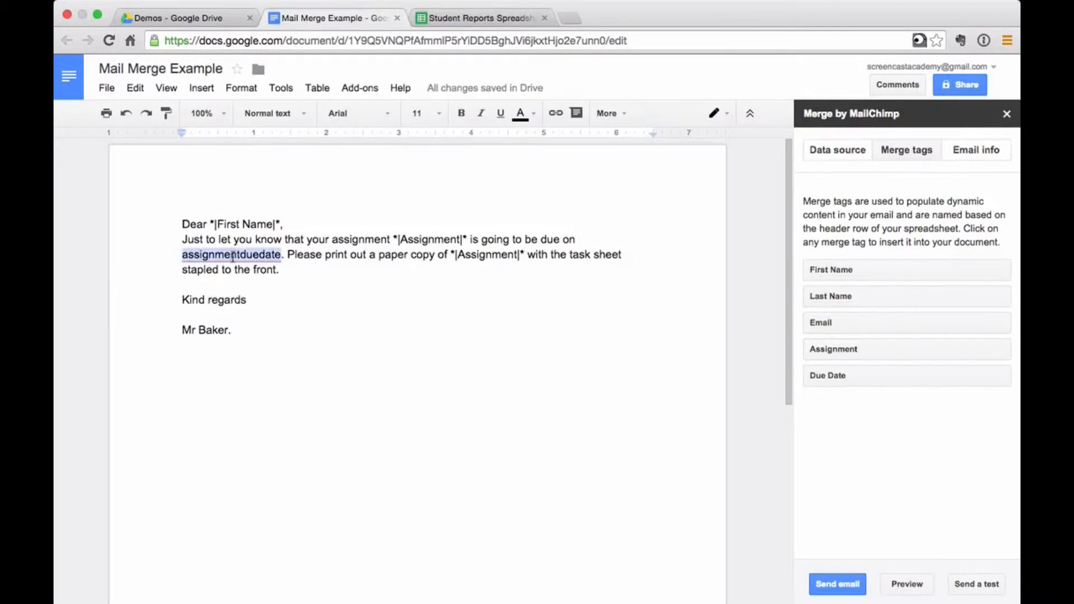
left_click(822, 384)
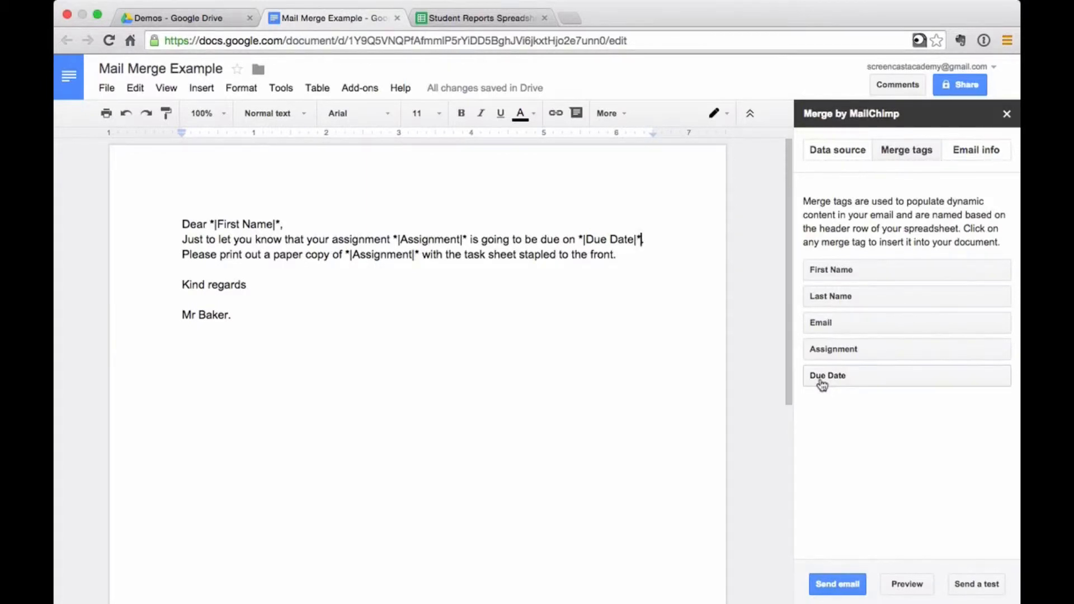
Fill in the email info, including the subject "Your Assignment" and the street address, and preview the merged emails for the first three recipients.
left_click(963, 160)
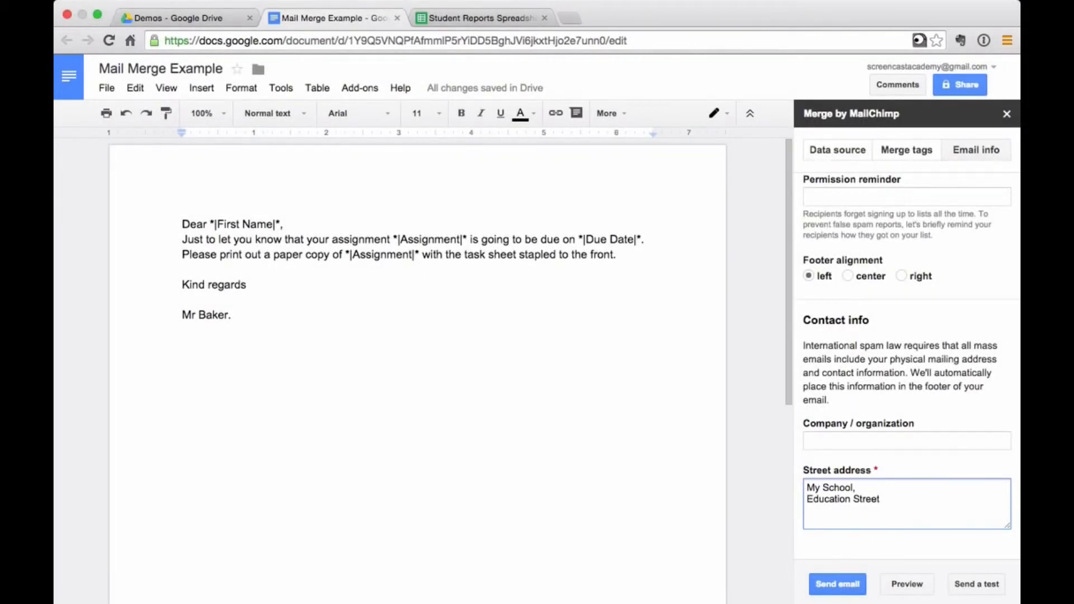
left_click(907, 584)
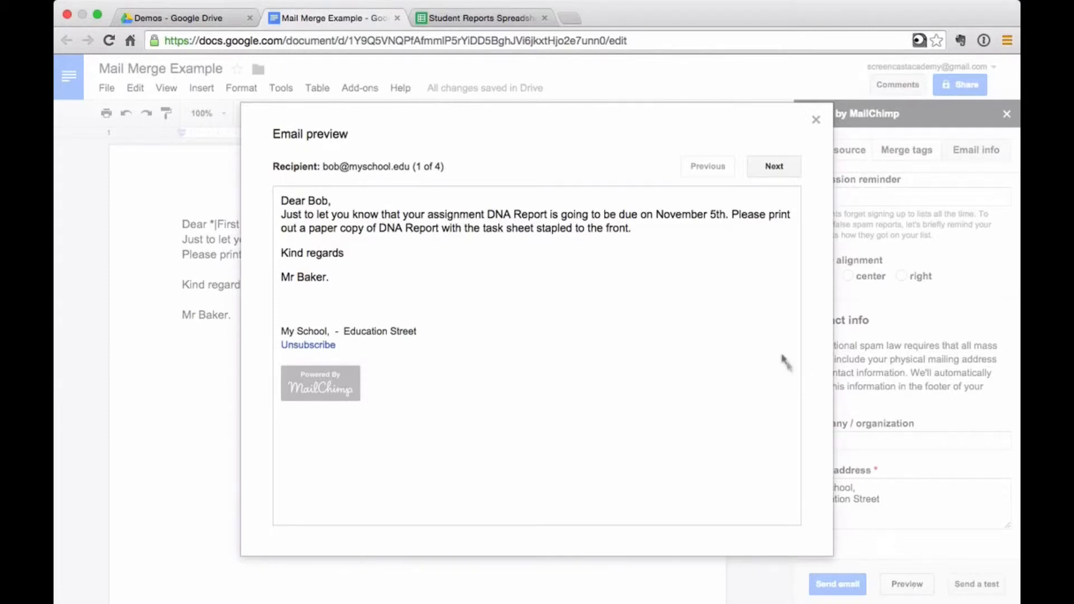
left_click(781, 170)
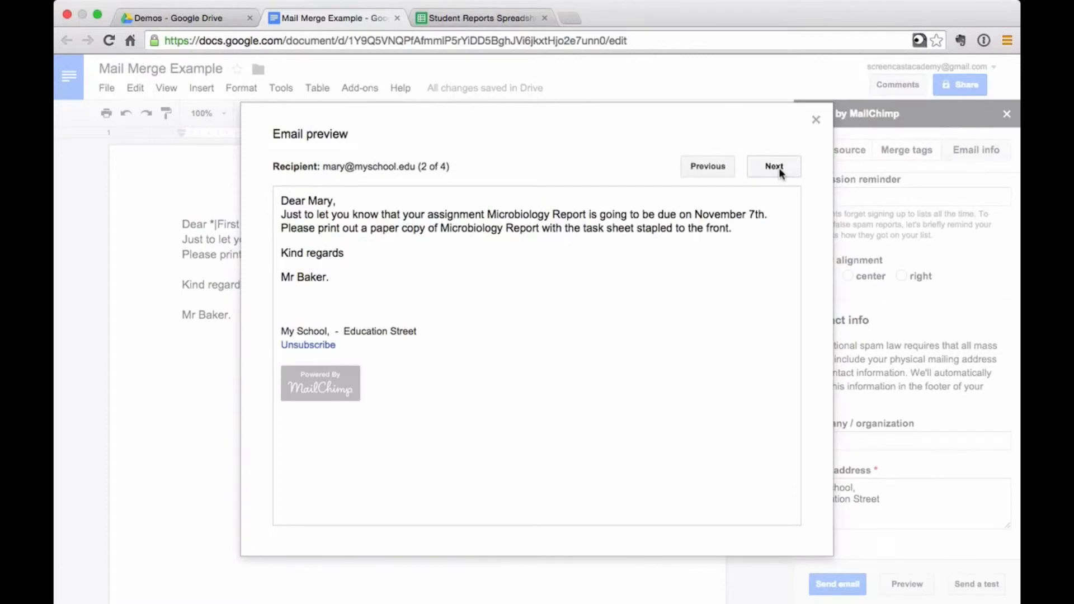
left_click(781, 173)
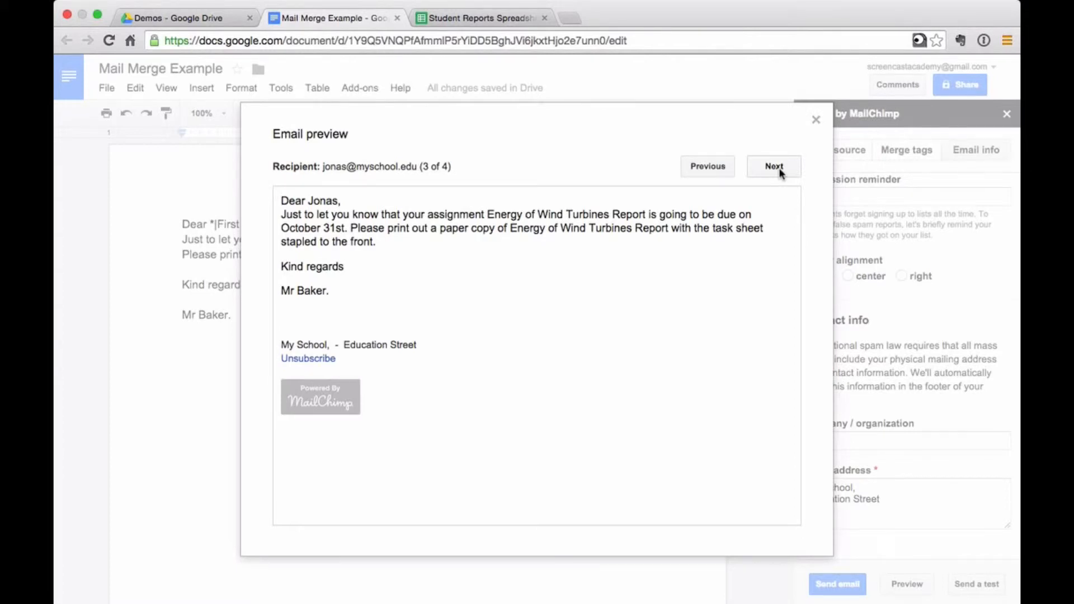
left_click(816, 120)
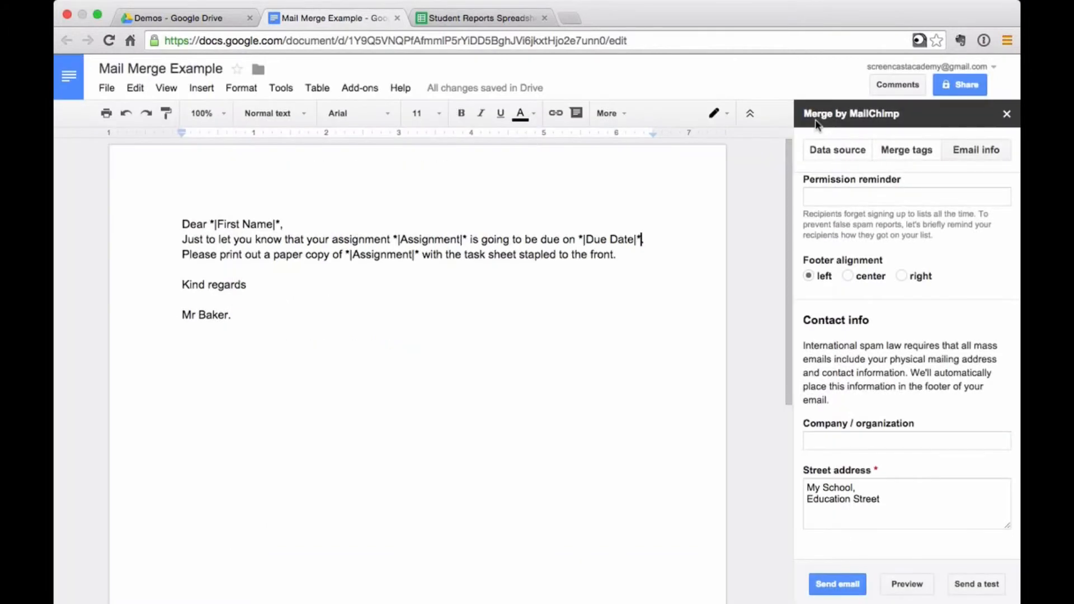
Skip the test email, send the merged email to the whole list and open the mailing's progress report.
left_click(968, 589)
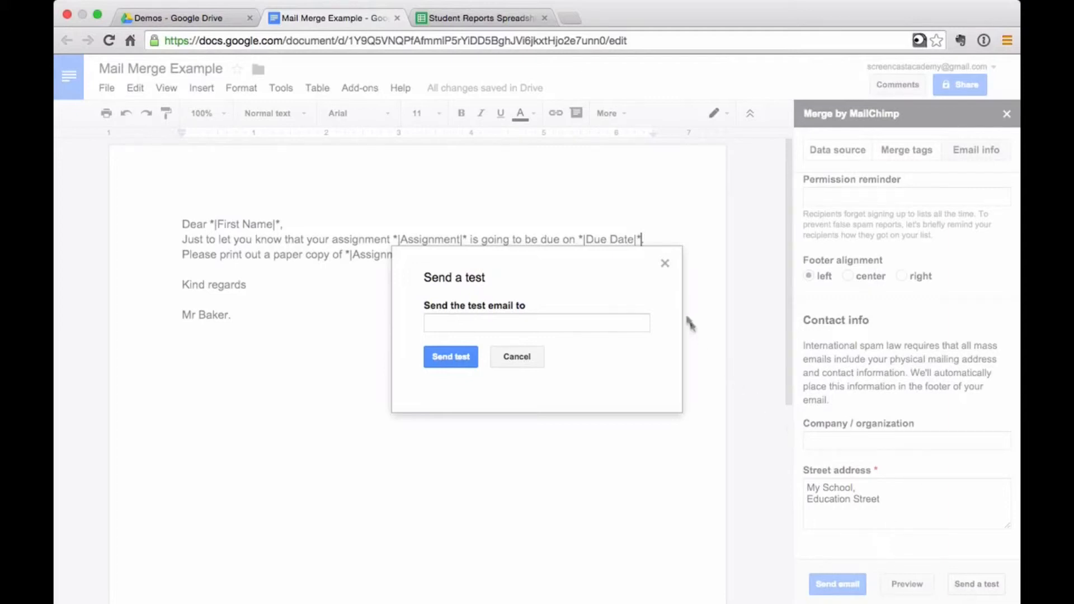
left_click(665, 265)
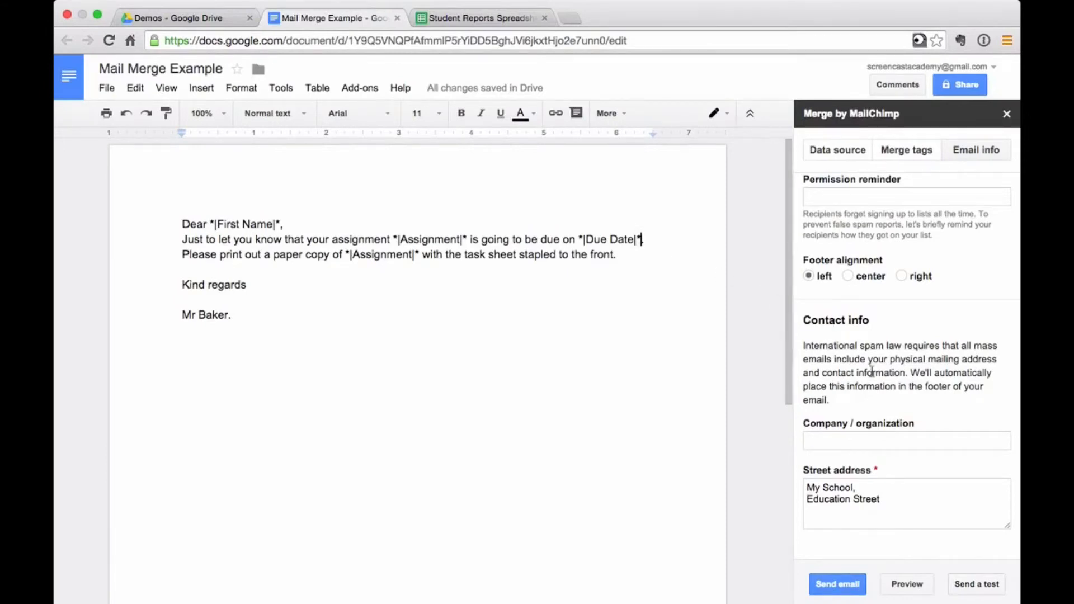
left_click(848, 588)
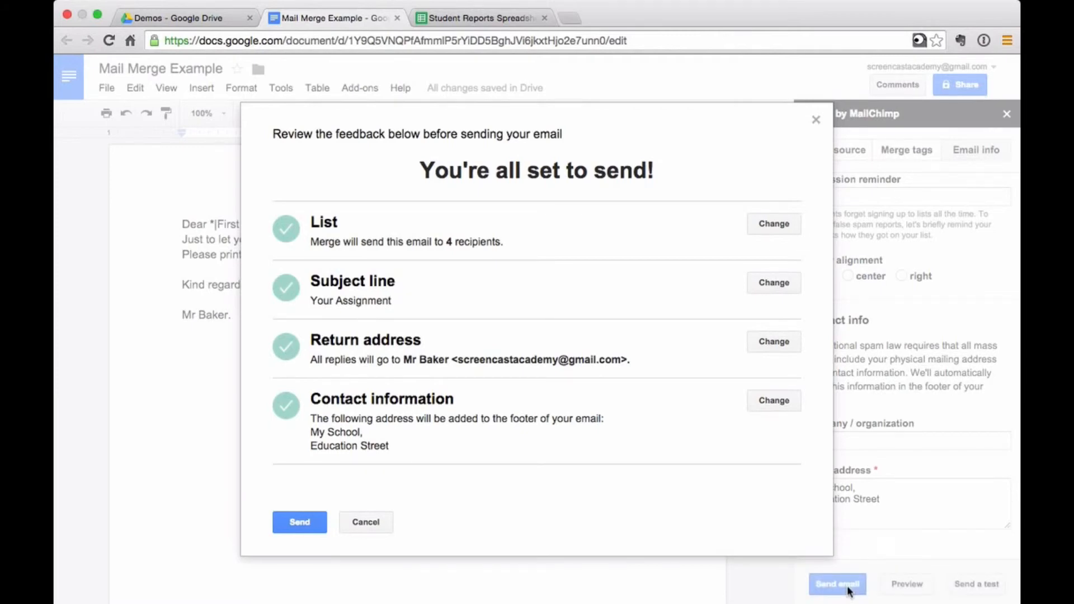
left_click(318, 526)
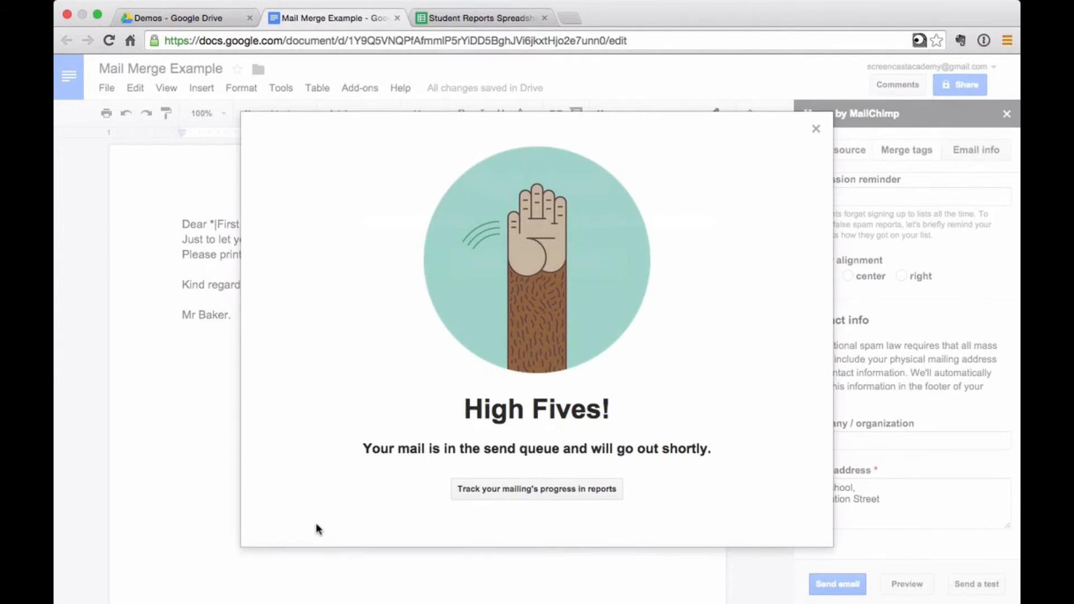
left_click(505, 489)
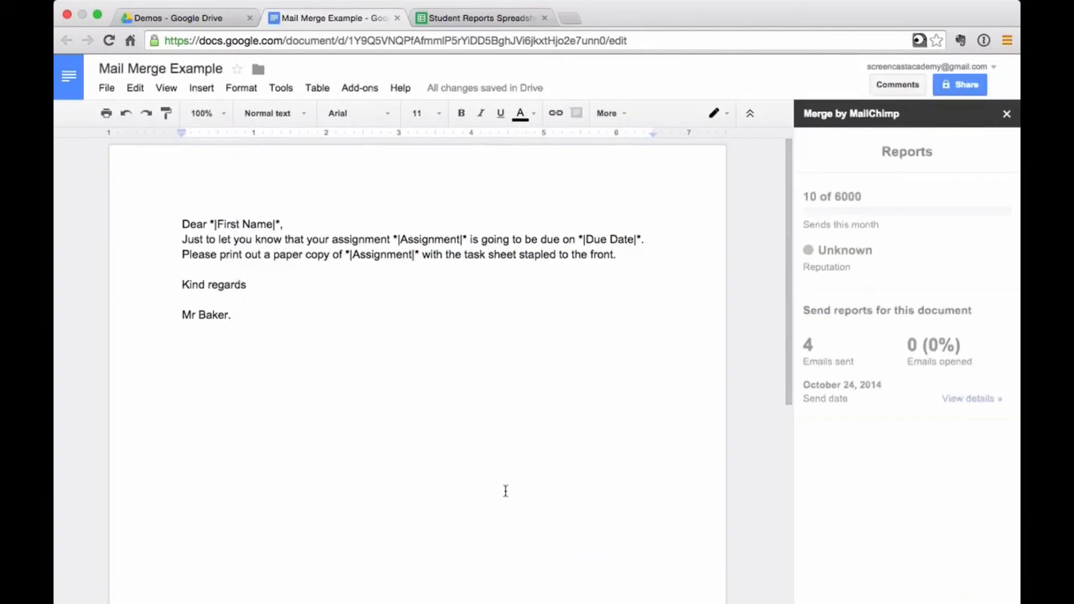